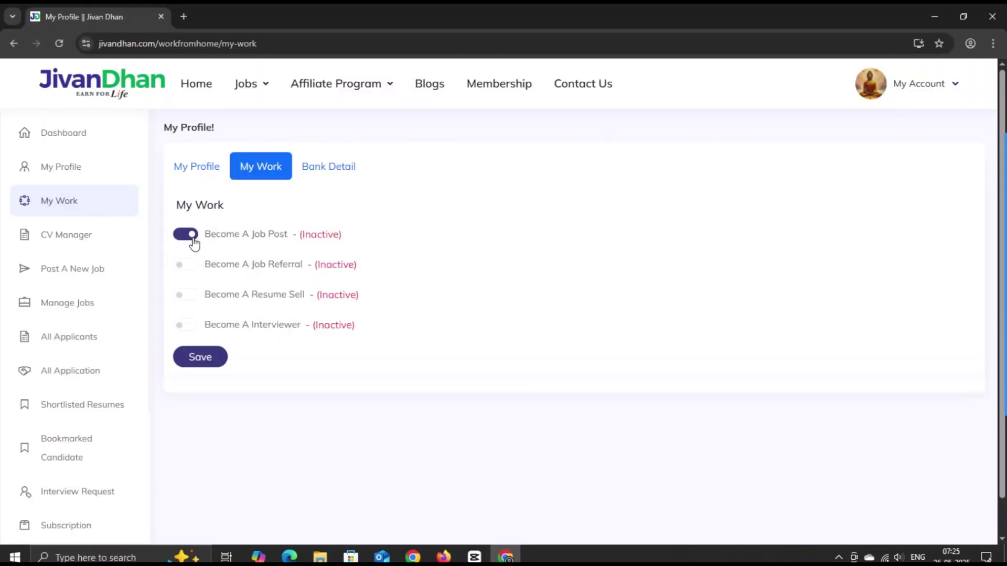
Step: Save the Become A Job Post work option and open the new job posting form to review its fields
click(212, 358)
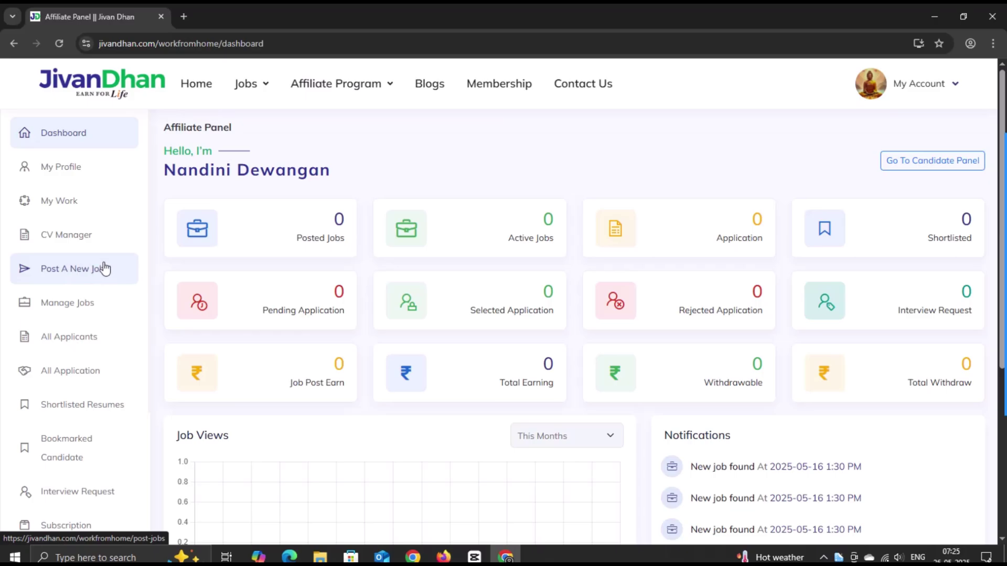
click(104, 266)
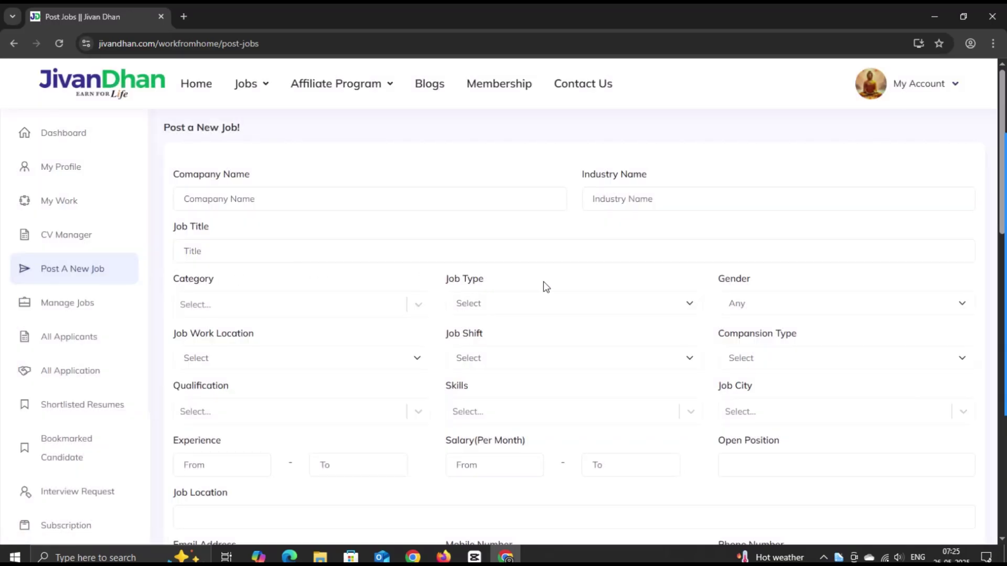
scroll(545, 288, down, 8)
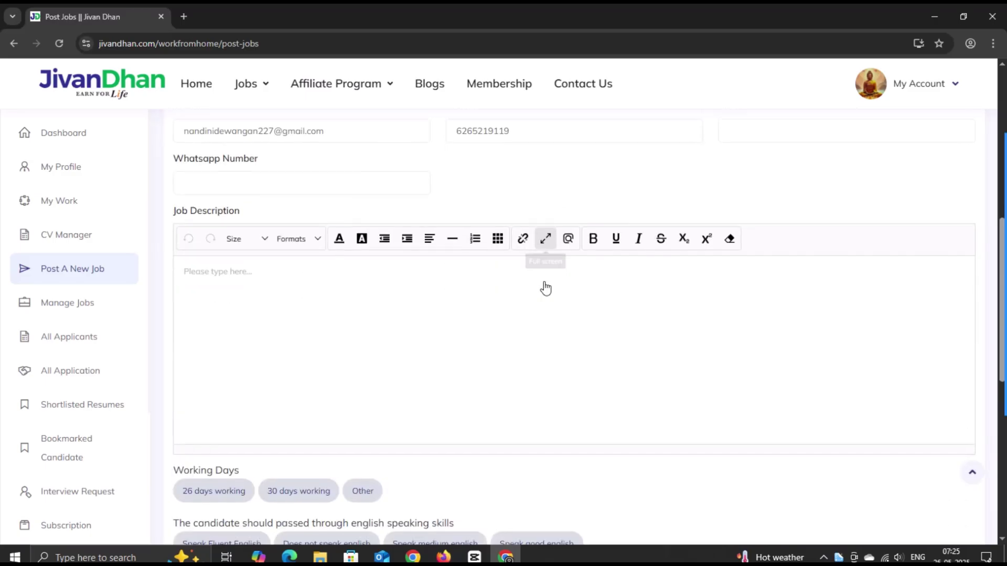
scroll(545, 284, down, 9)
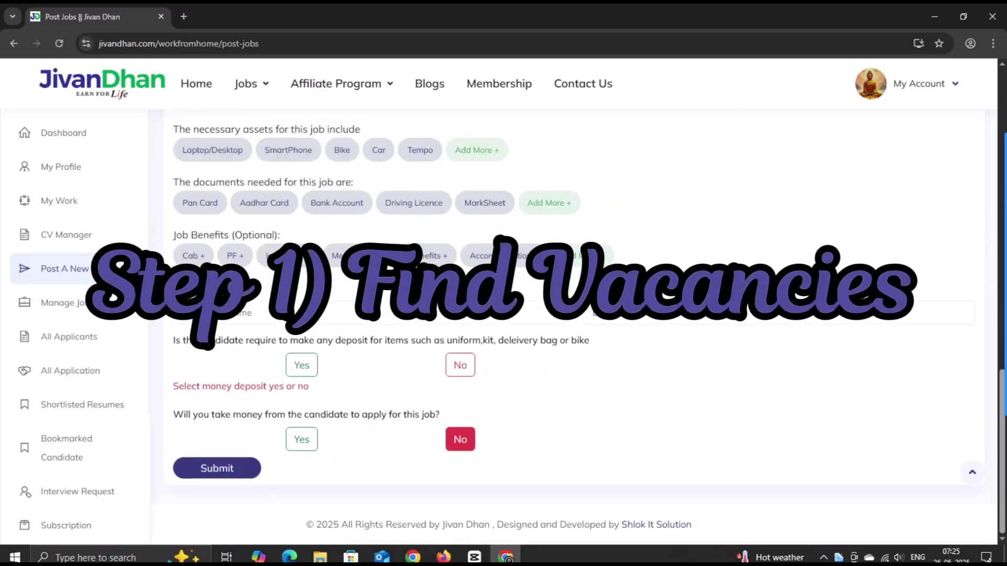
scroll(543, 281, up, 15)
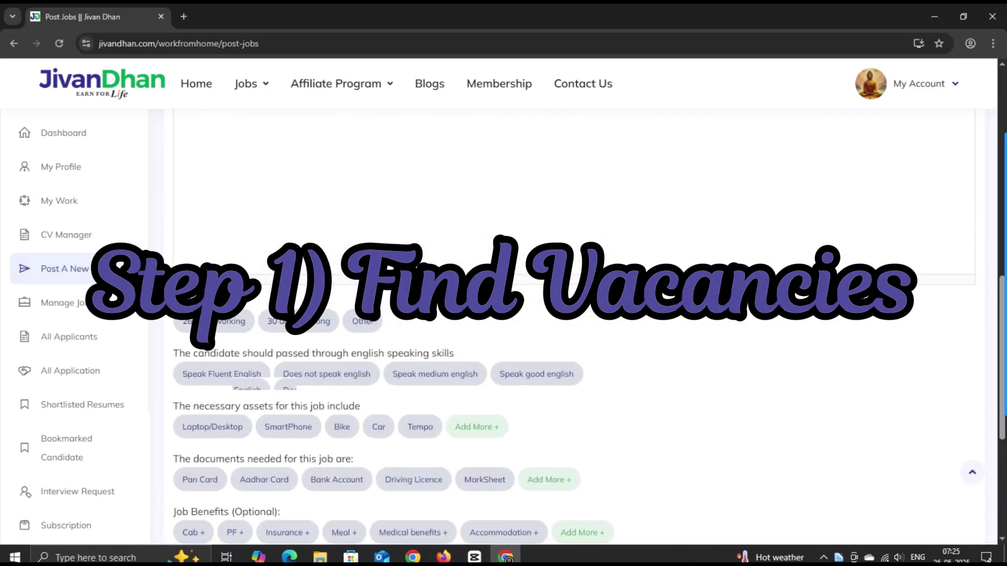
scroll(544, 282, up, 2)
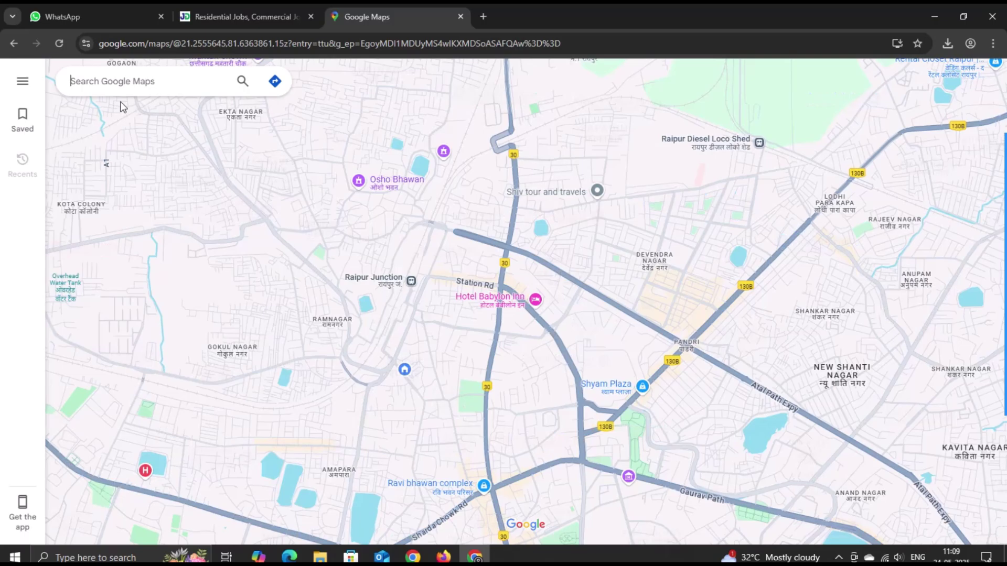
Step: Search the map for "furniture shop raipur"
click(110, 81)
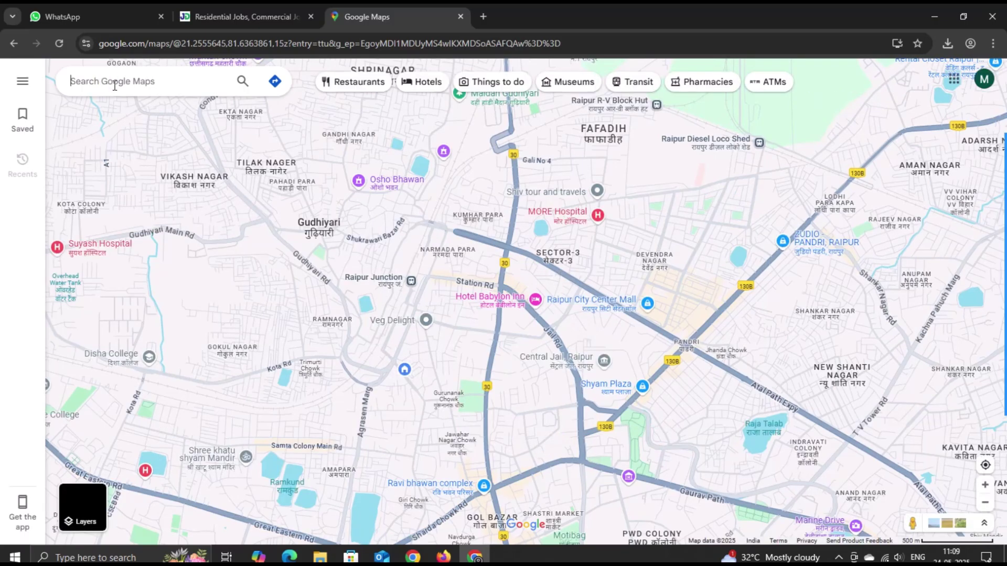
text(furniture)
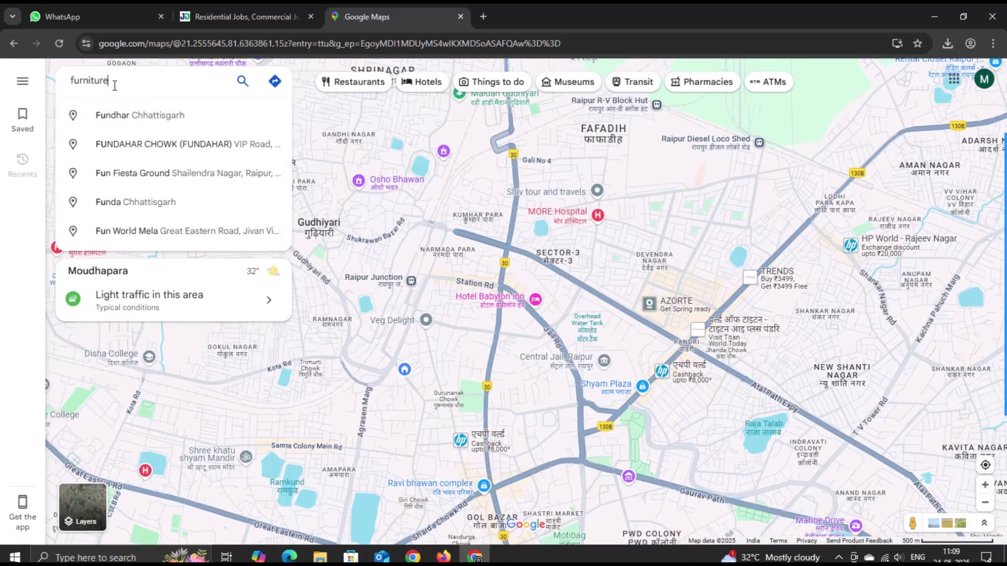
text( sh)
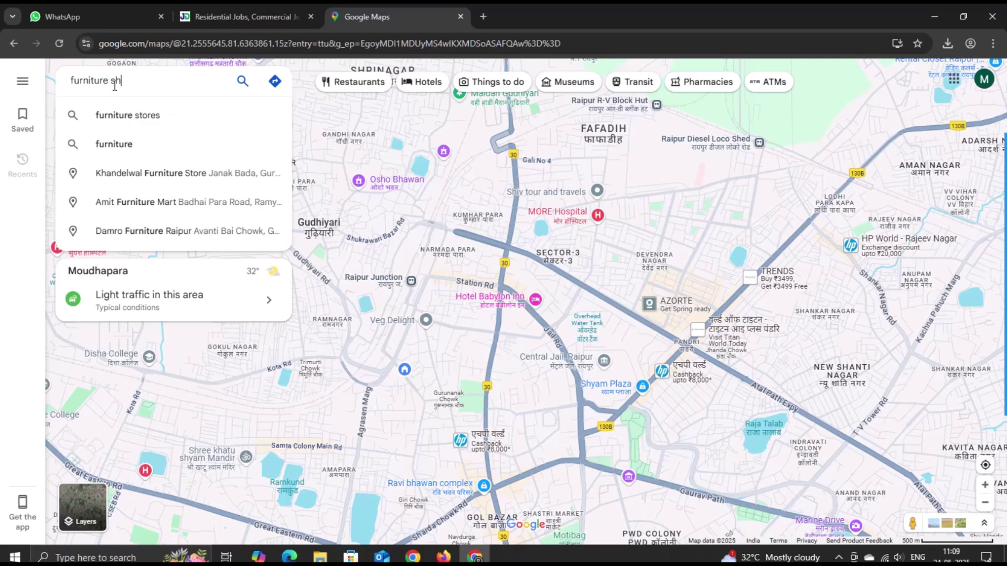
text(op r)
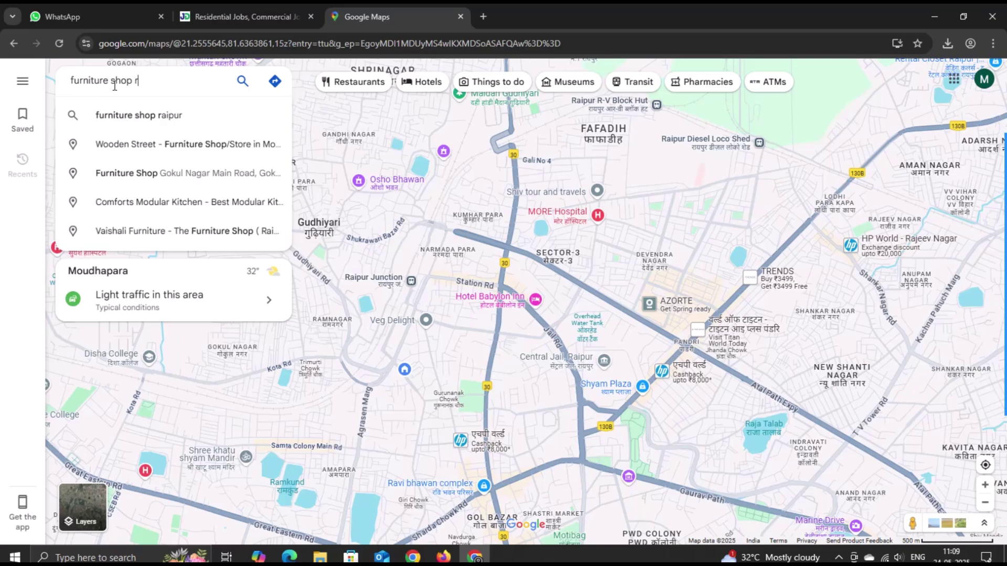
text(aipur)
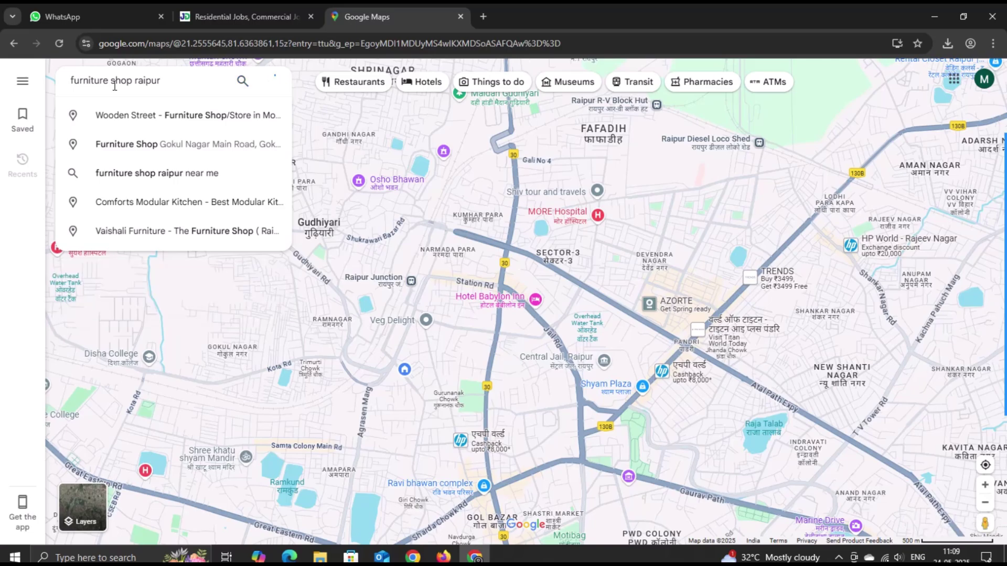
key(Return)
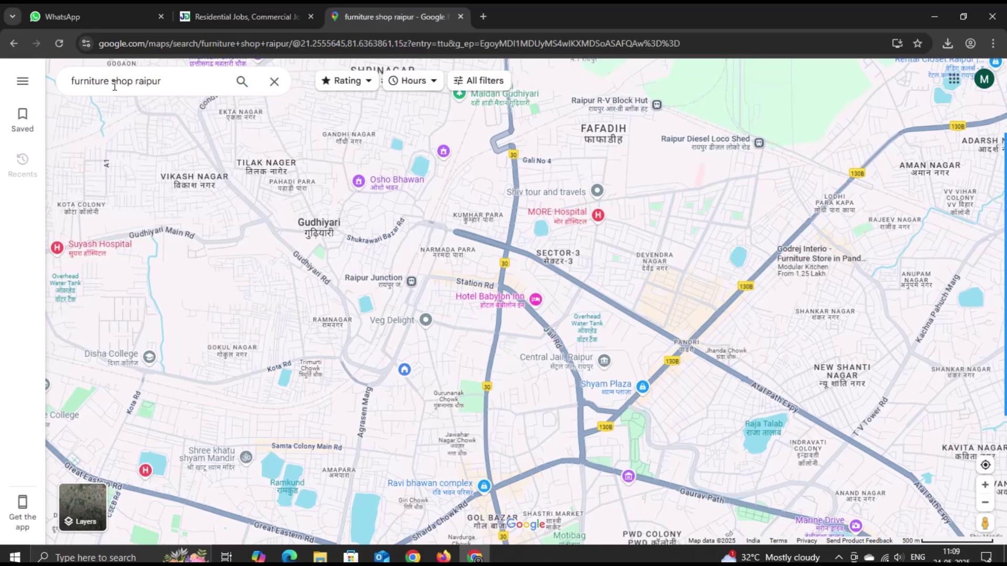
Step: Open the Sagar Furnitures, Raipur result and review its address, opening hours and contact details
click(115, 150)
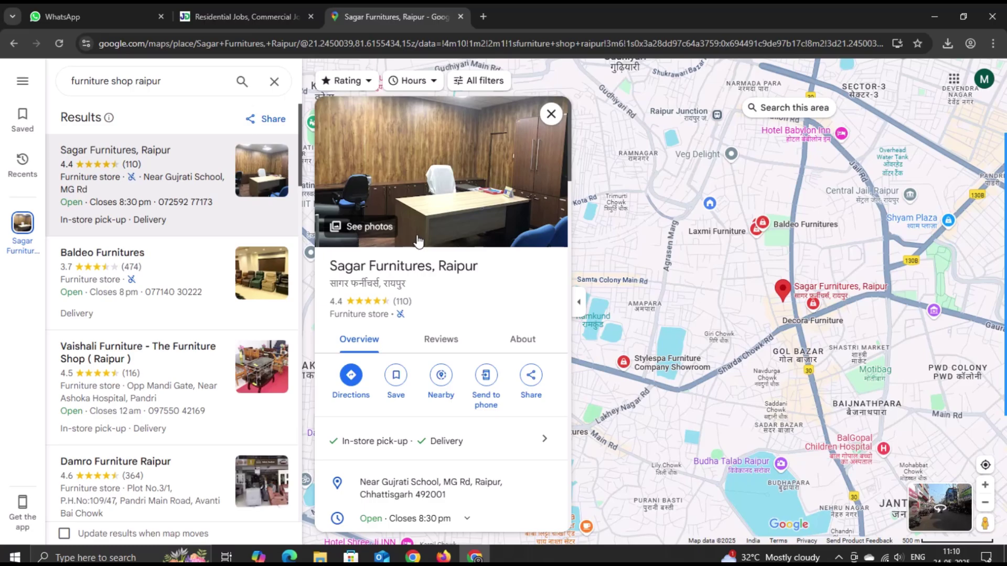
scroll(450, 281, down, 1)
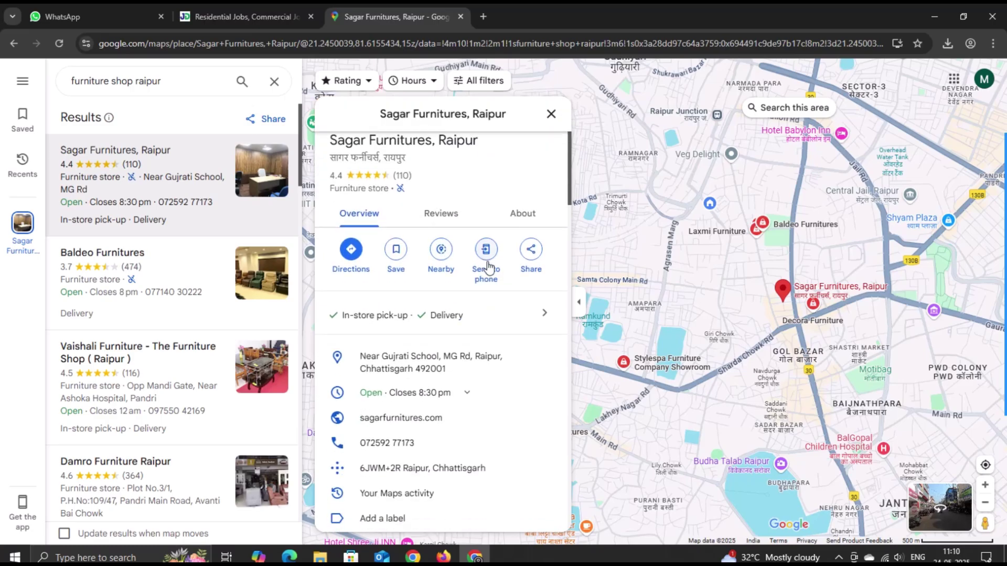
scroll(451, 267, down, 3)
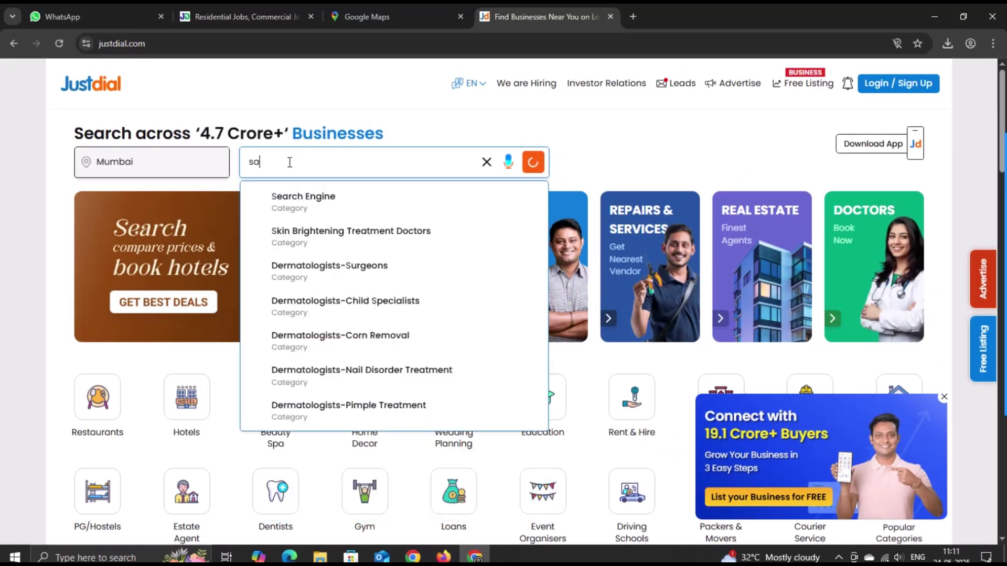
Step: Search the business directory for "sagar furnitures raipur"
text(a)
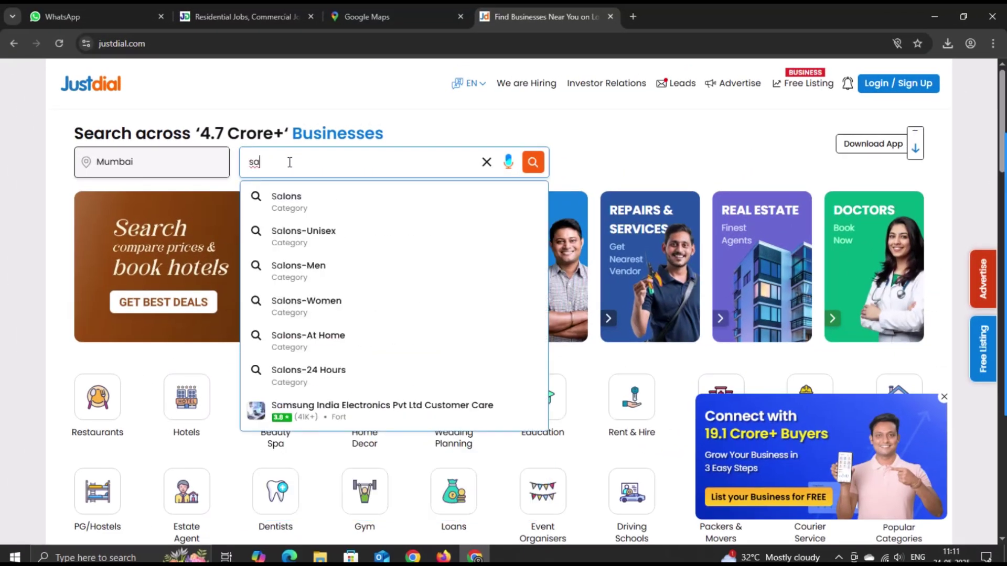
text(gar fur)
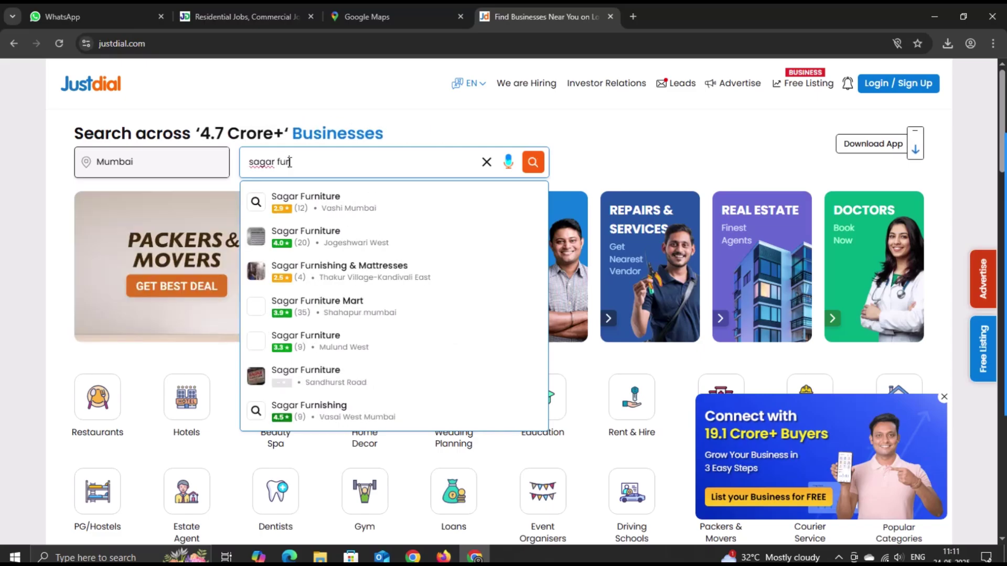
text(nitures ra)
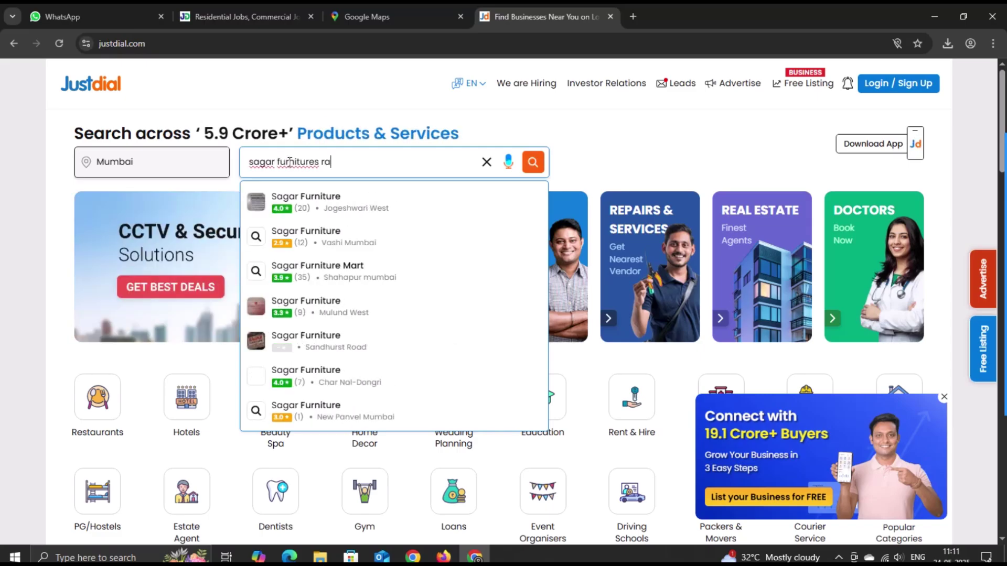
text(ipur)
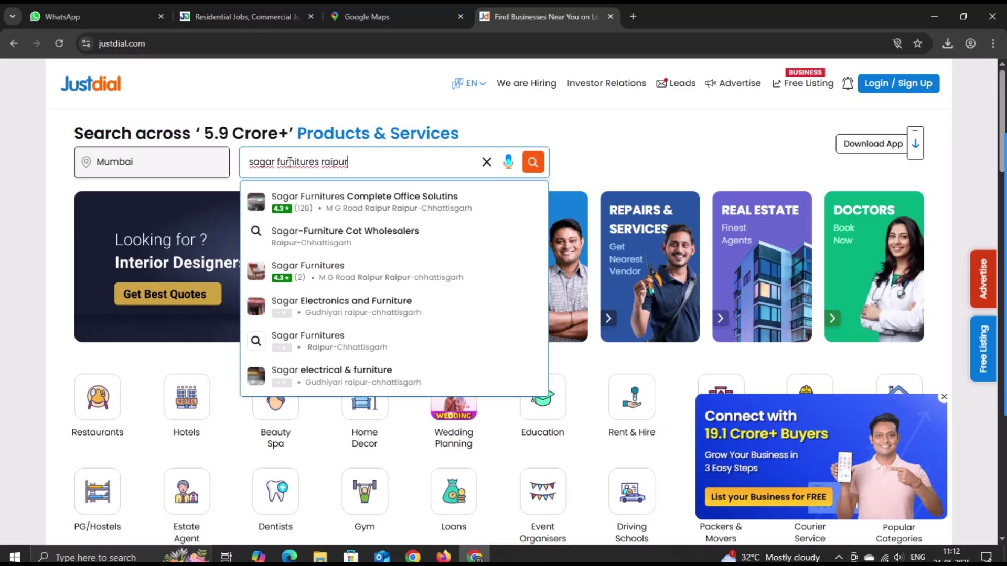
key(Return)
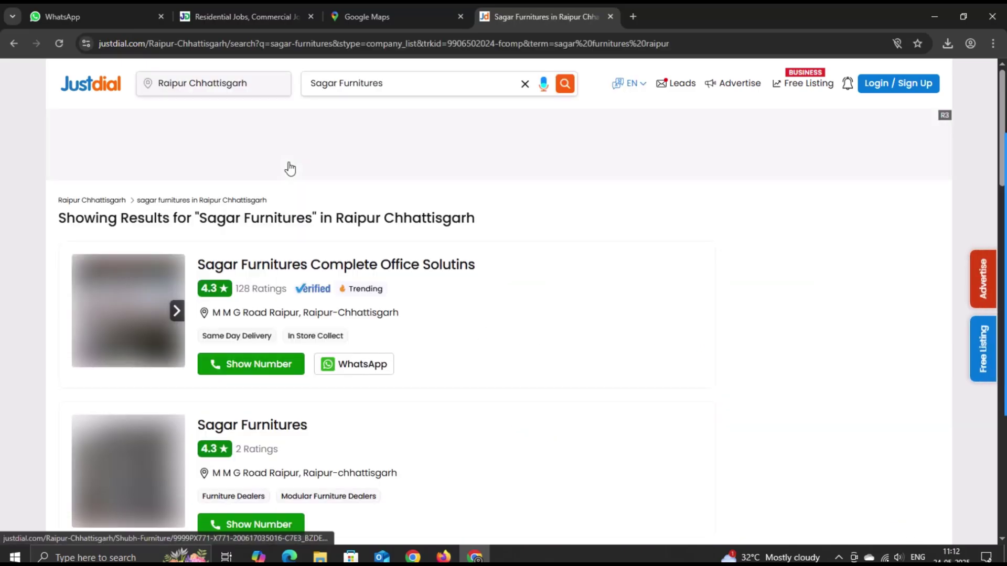
Step: Reveal the phone number of the Sagar Furnitures Complete Office Solutins listing and look through the other results
scroll(346, 220, down, 1)
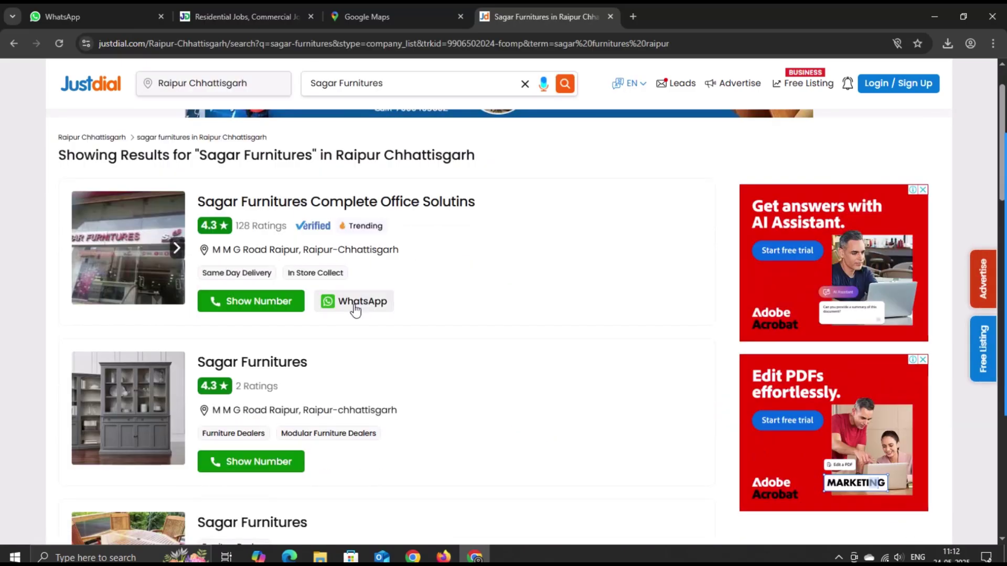
click(251, 300)
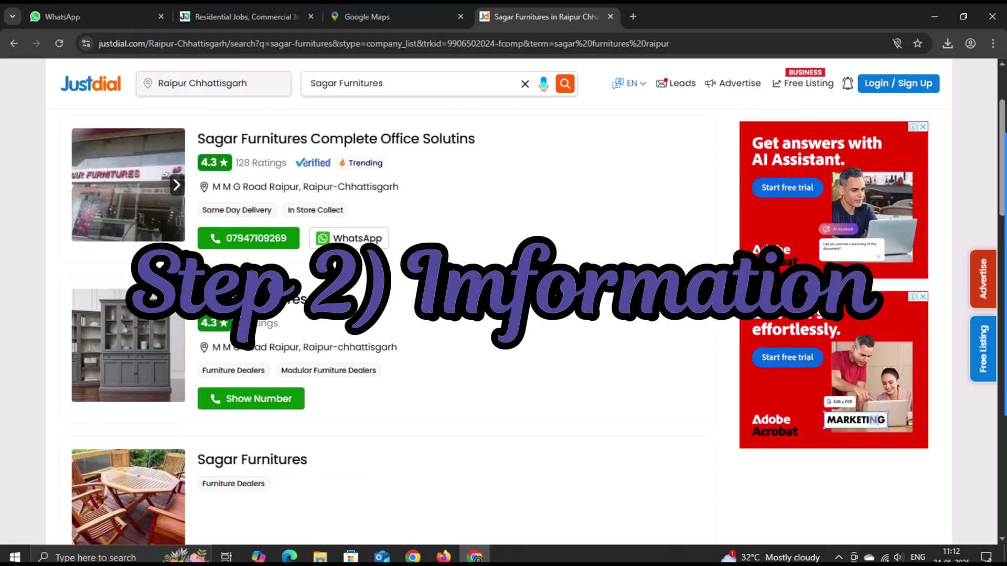
scroll(251, 318, down, 4)
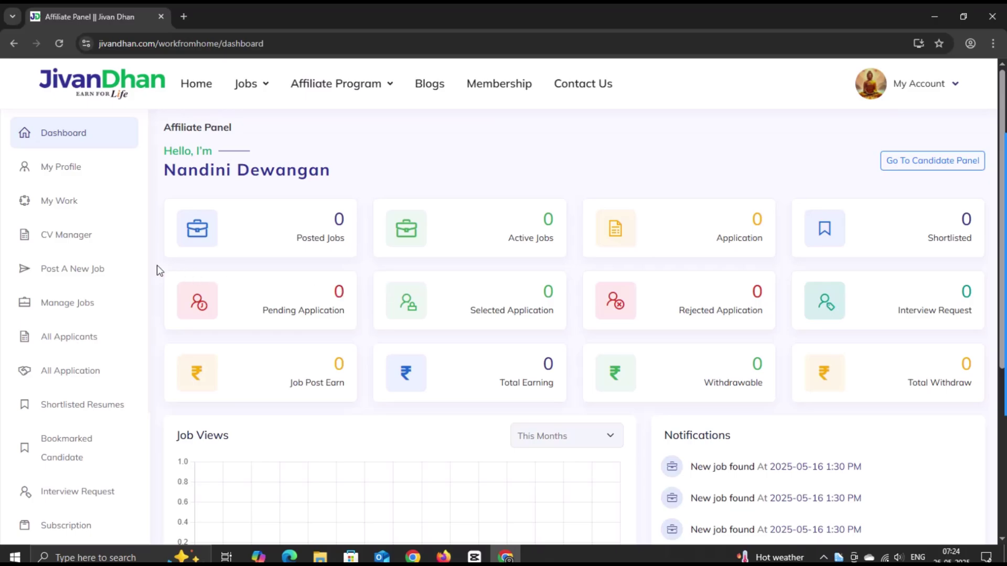
Step: Open the form for posting a new job and review all its fields, from company name to the deposit questions
click(99, 266)
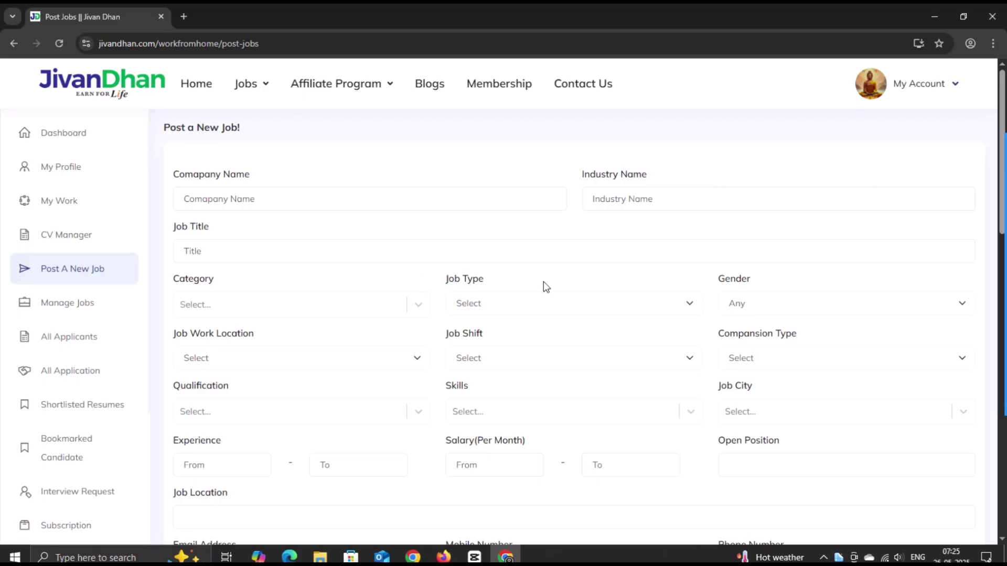
scroll(543, 281, down, 12)
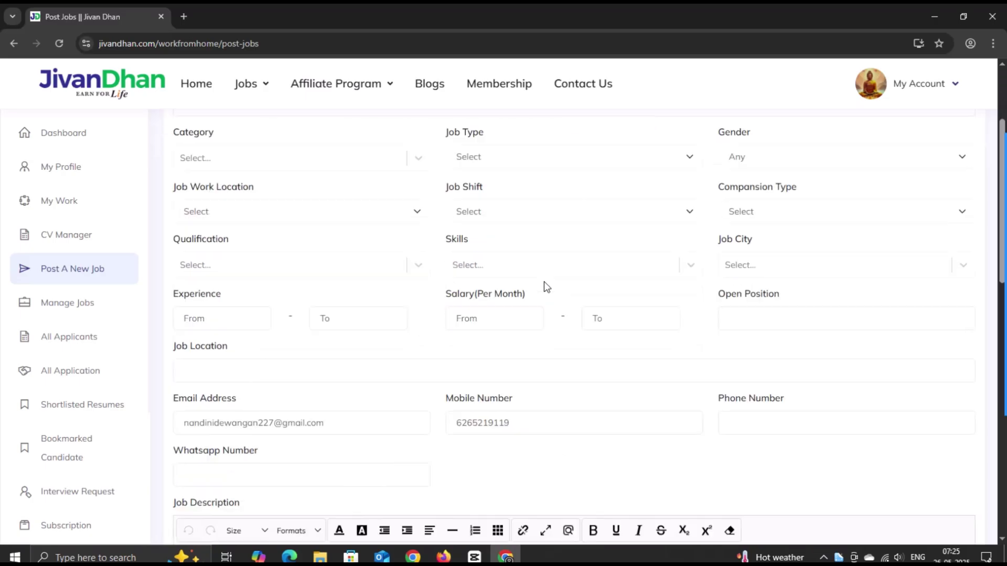
scroll(545, 287, down, 5)
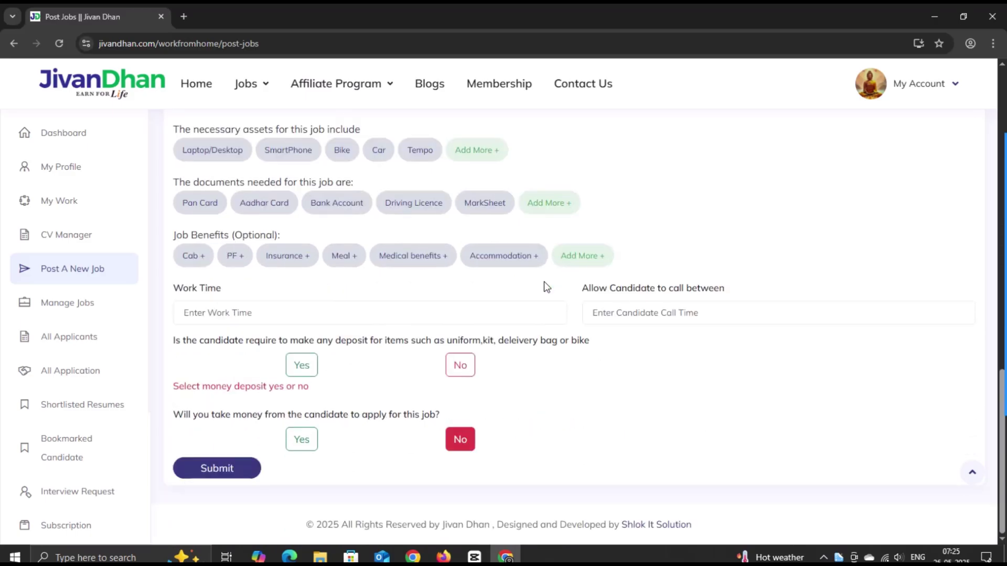
scroll(544, 282, up, 15)
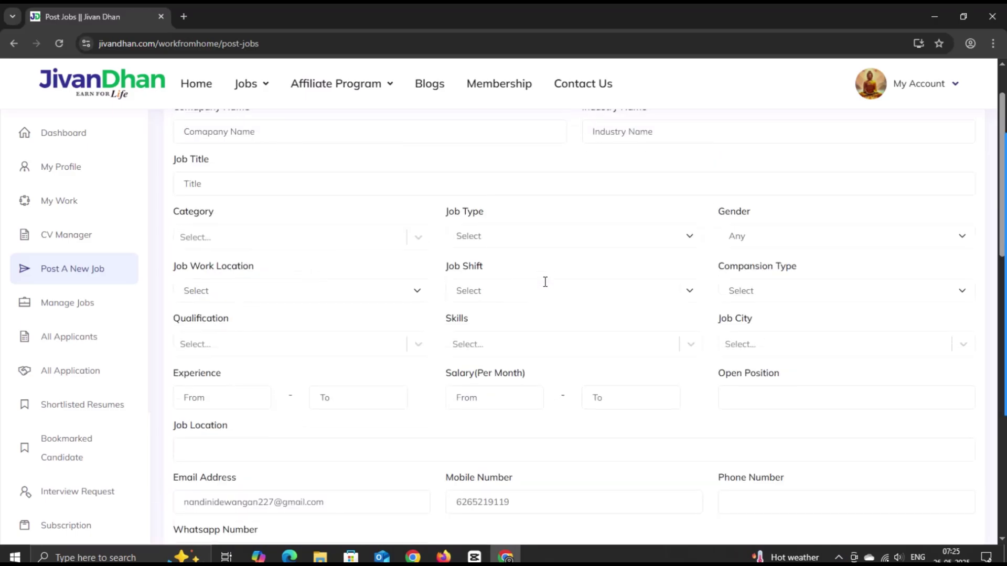
scroll(545, 281, up, 2)
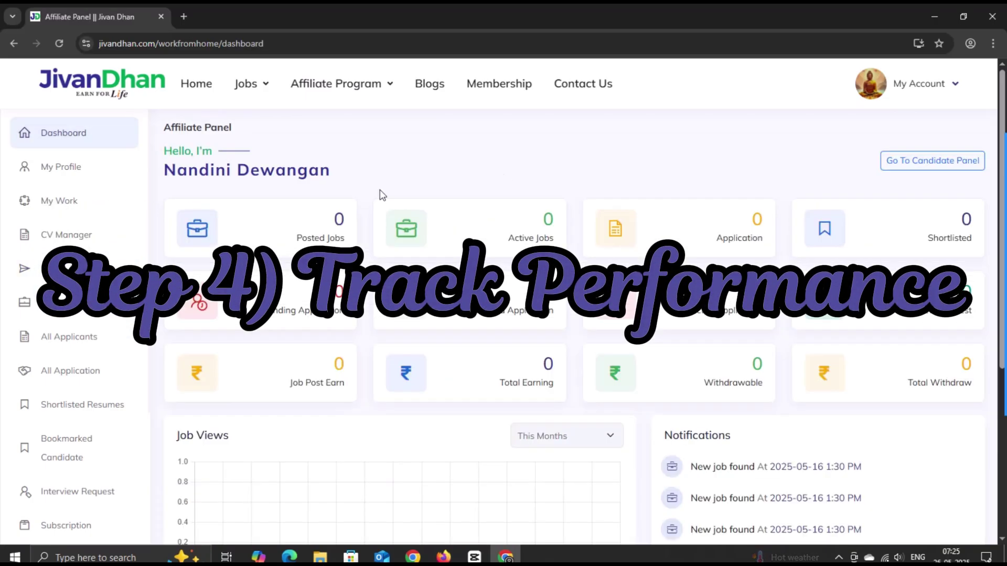
Step: Enable Become A Job Post in the My Work settings and save the change
click(88, 204)
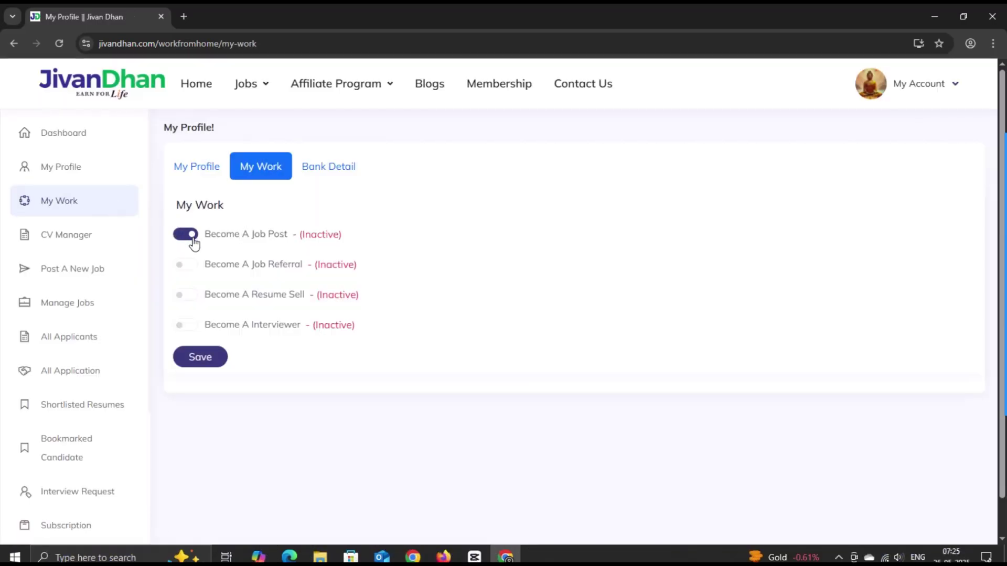
click(213, 359)
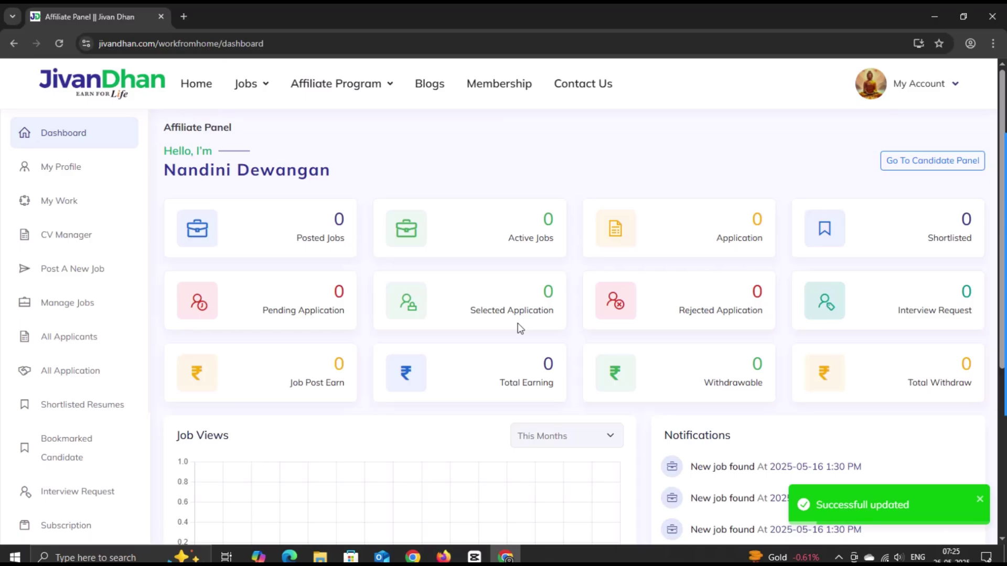
Step: Review the dashboard's job, application and earnings figures, the Job Views chart and the notifications
scroll(517, 323, down, 4)
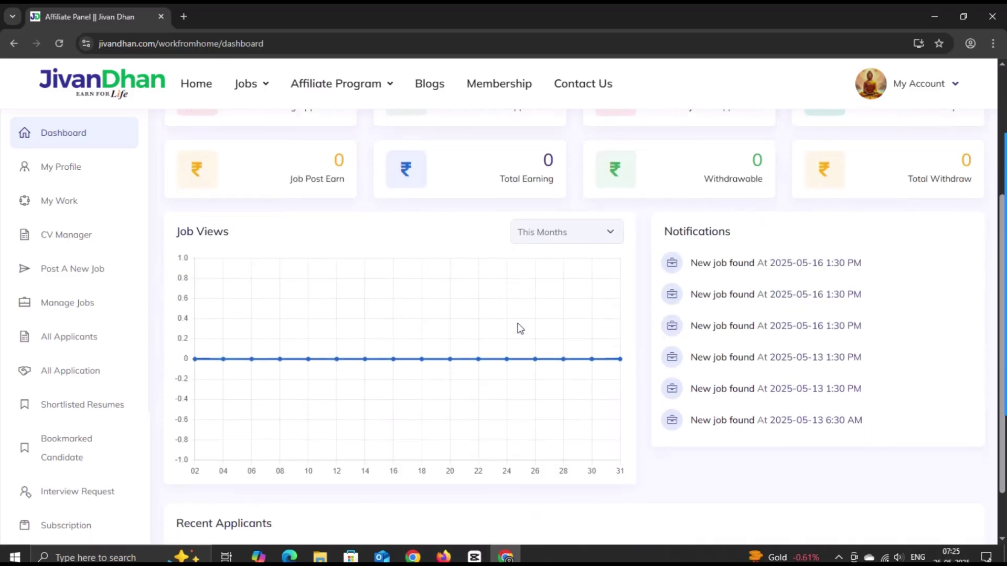
scroll(520, 329, down, 1)
scroll(520, 329, up, 5)
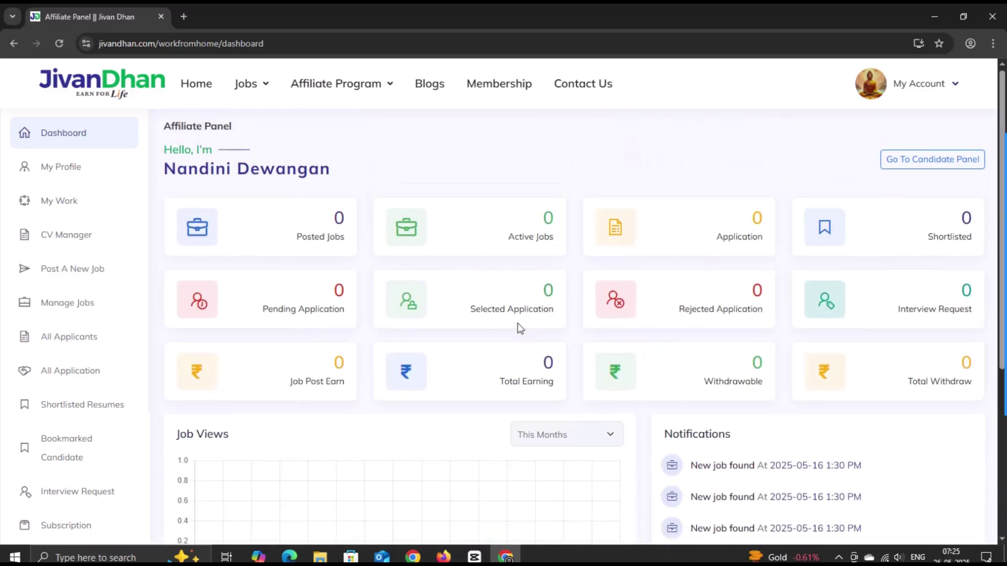